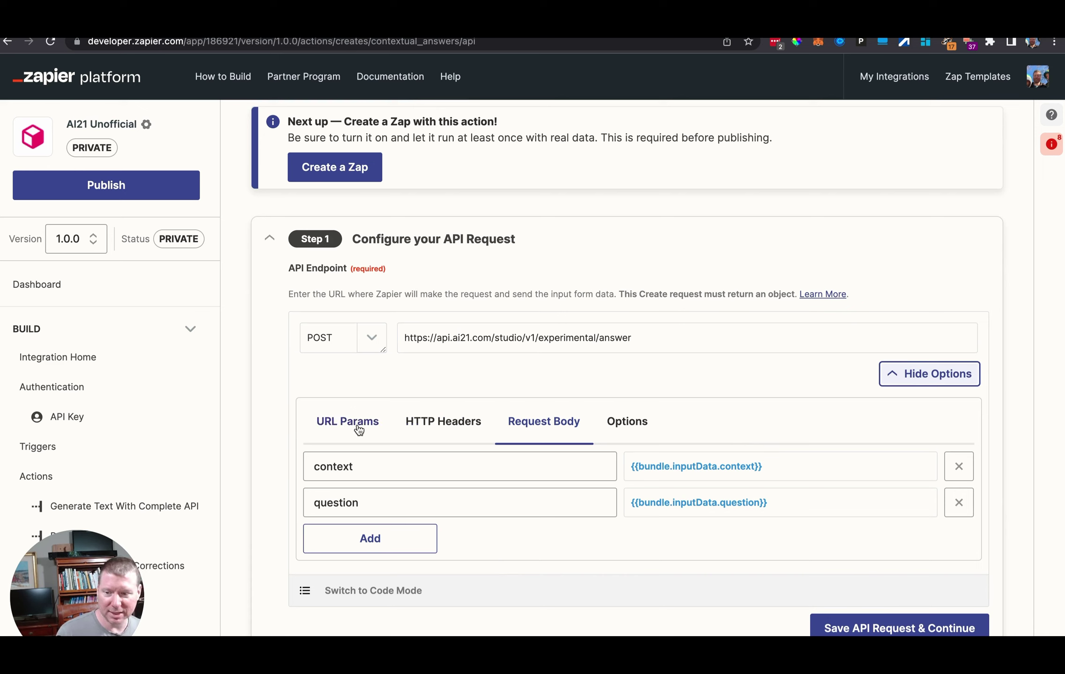
# Step: Review the Contextual Answers request's HTTP headers and display the API request in code mode
pyautogui.click(424, 422)
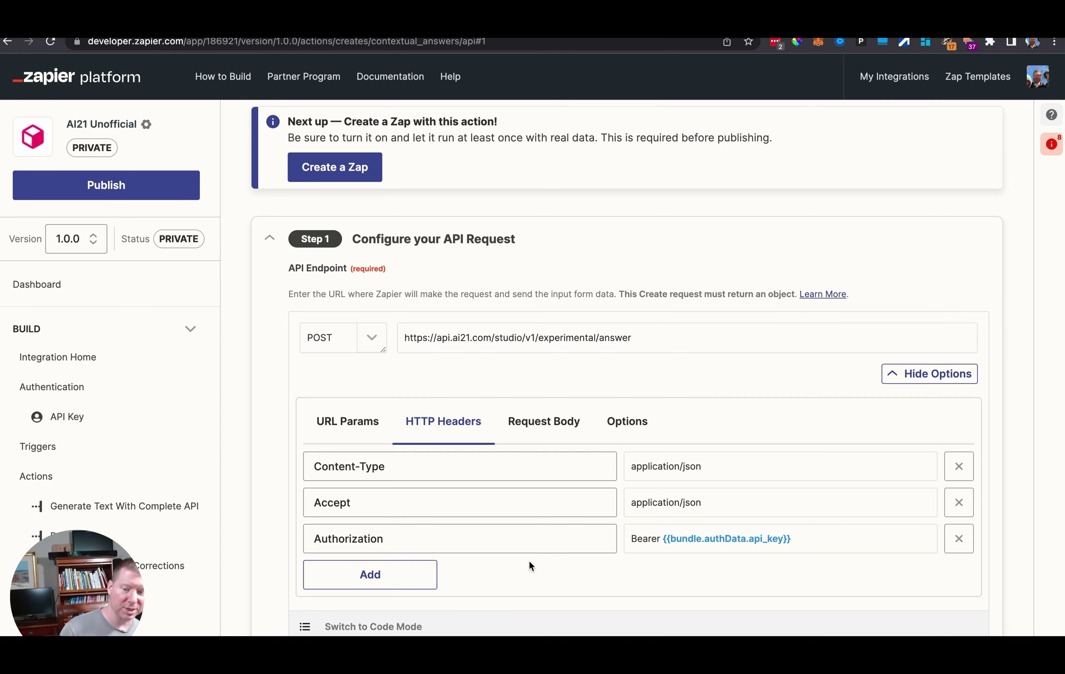
pyautogui.scroll(-3, 528, 559)
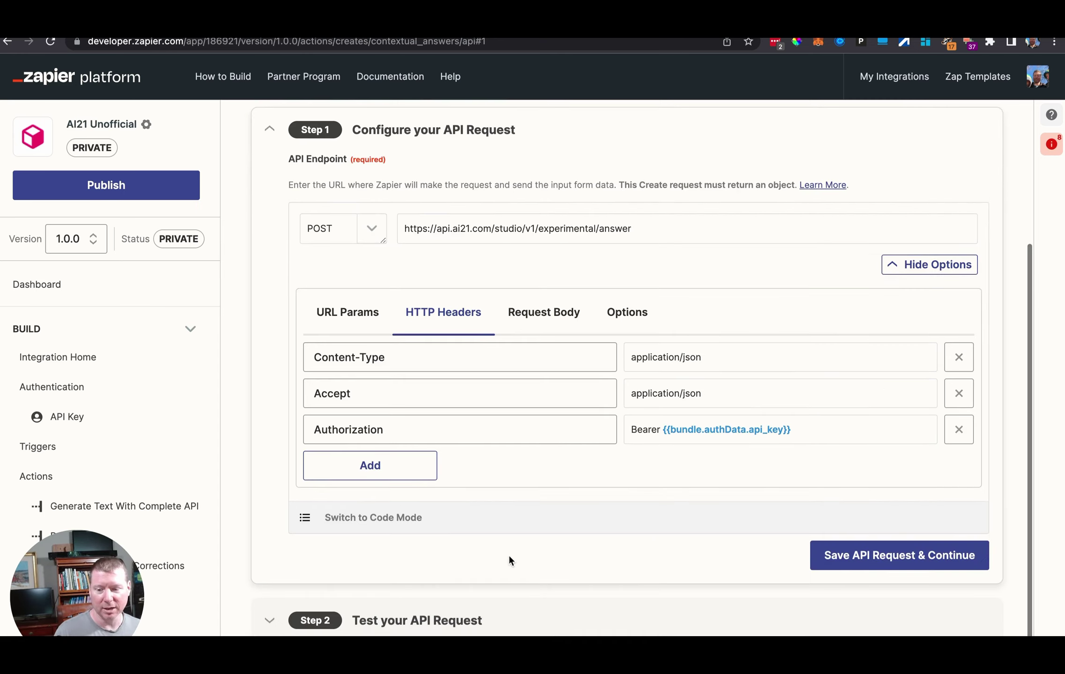
pyautogui.click(373, 518)
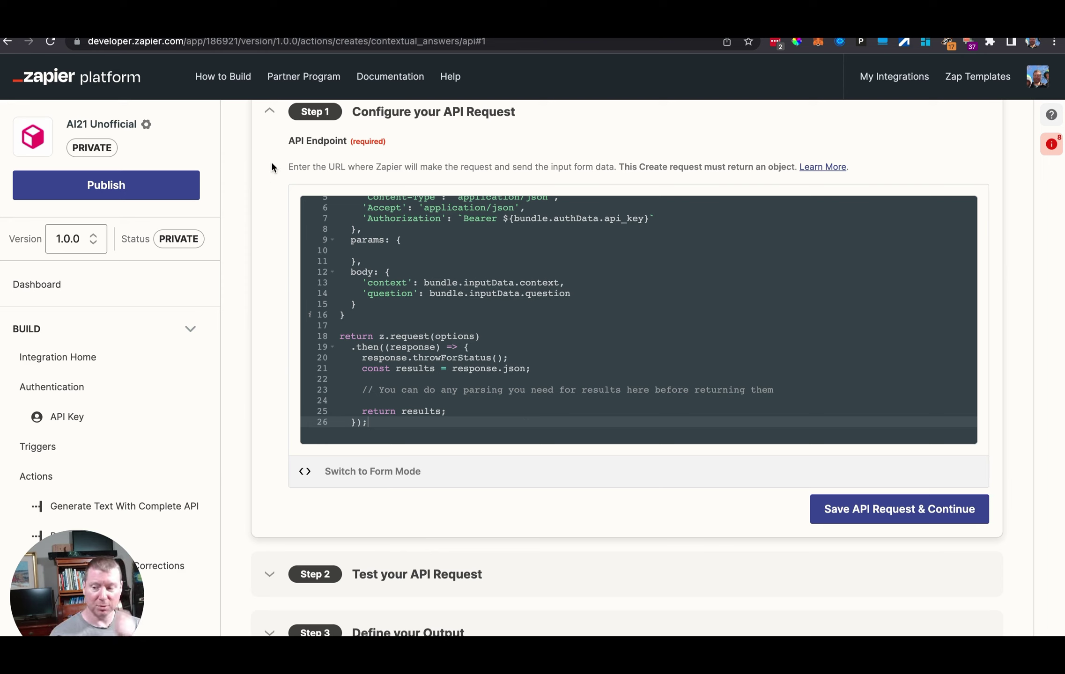
# Step: Check the AI21 API reference for Contextual Answers [Single Document] and return to the Zapier developer platform
pyautogui.hotkey('ctrl', 'Tab')
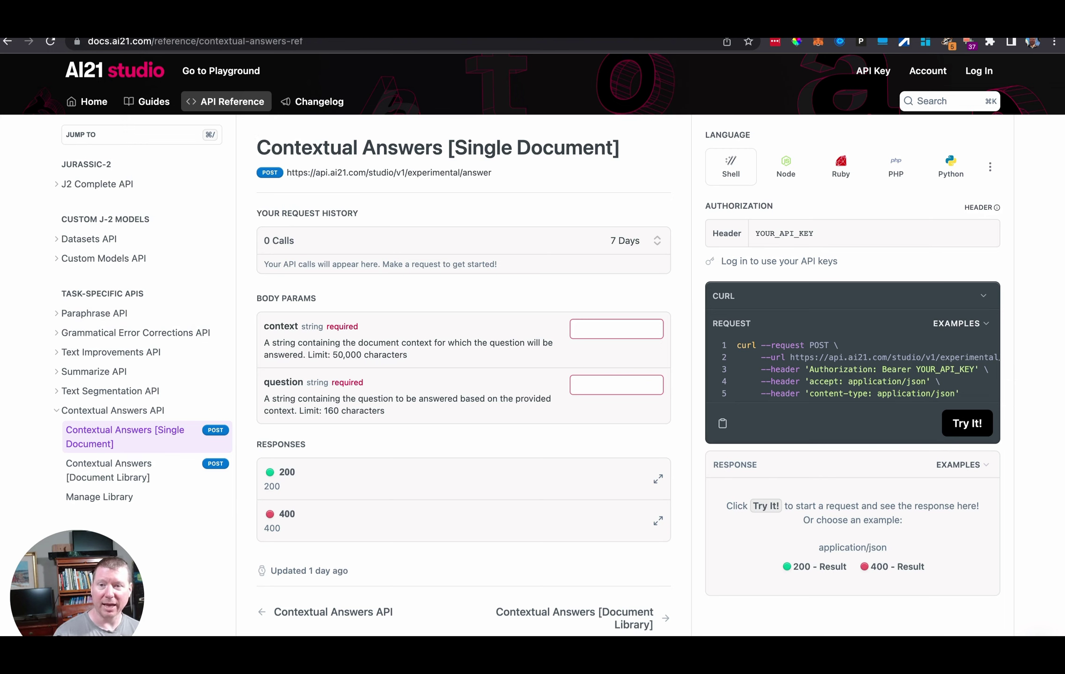
pyautogui.hotkey('ctrl', 'Tab')
pyautogui.hotkey('ctrl', 'Tab')
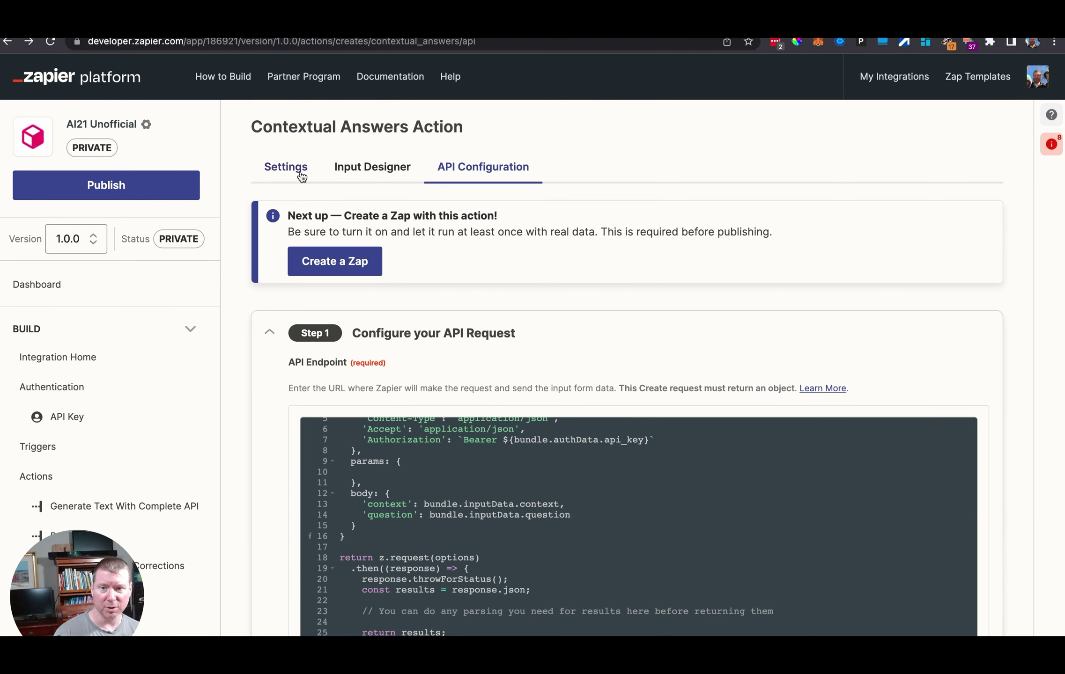
# Step: Go back through the Contextual Answers action's input fields and settings to the list of all integration actions
pyautogui.click(7, 42)
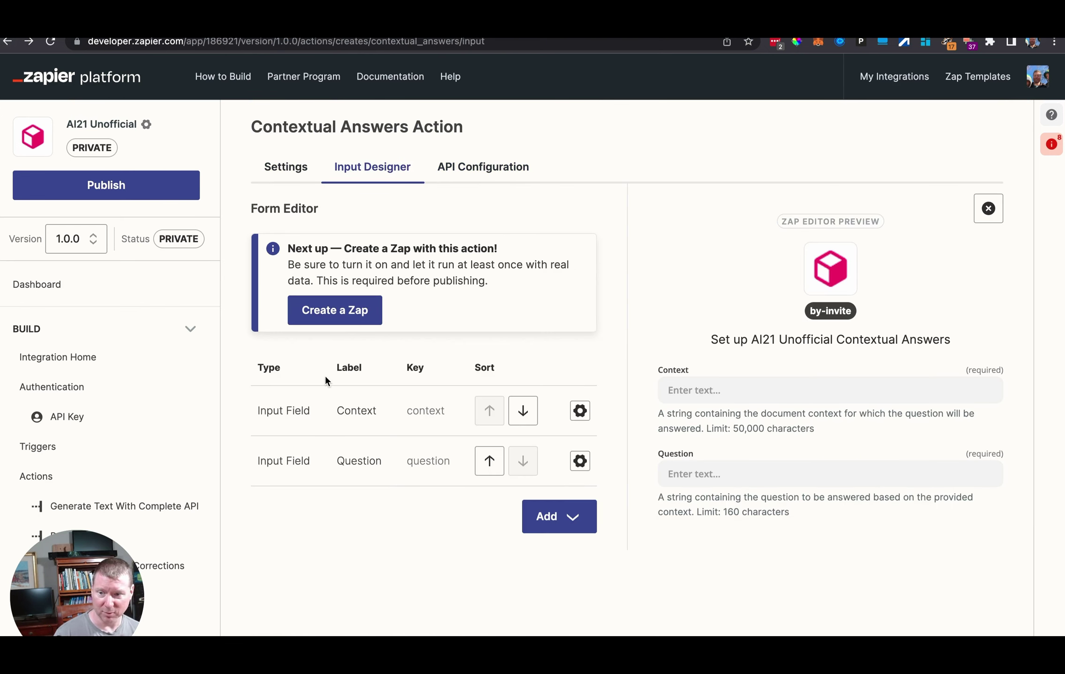
pyautogui.click(7, 41)
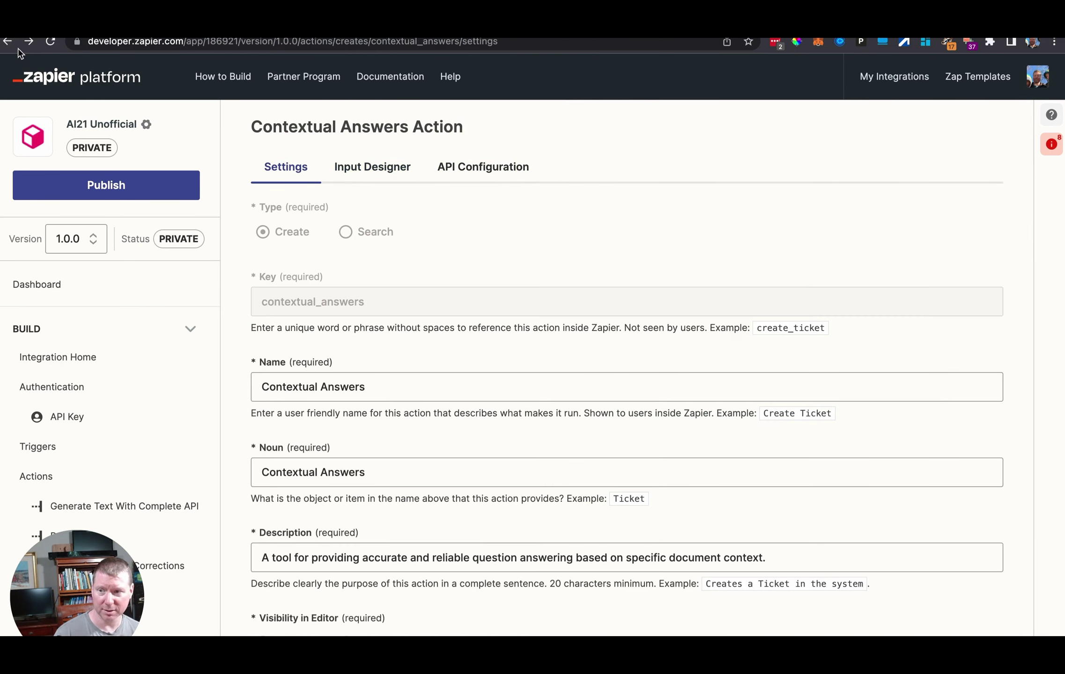
pyautogui.click(7, 41)
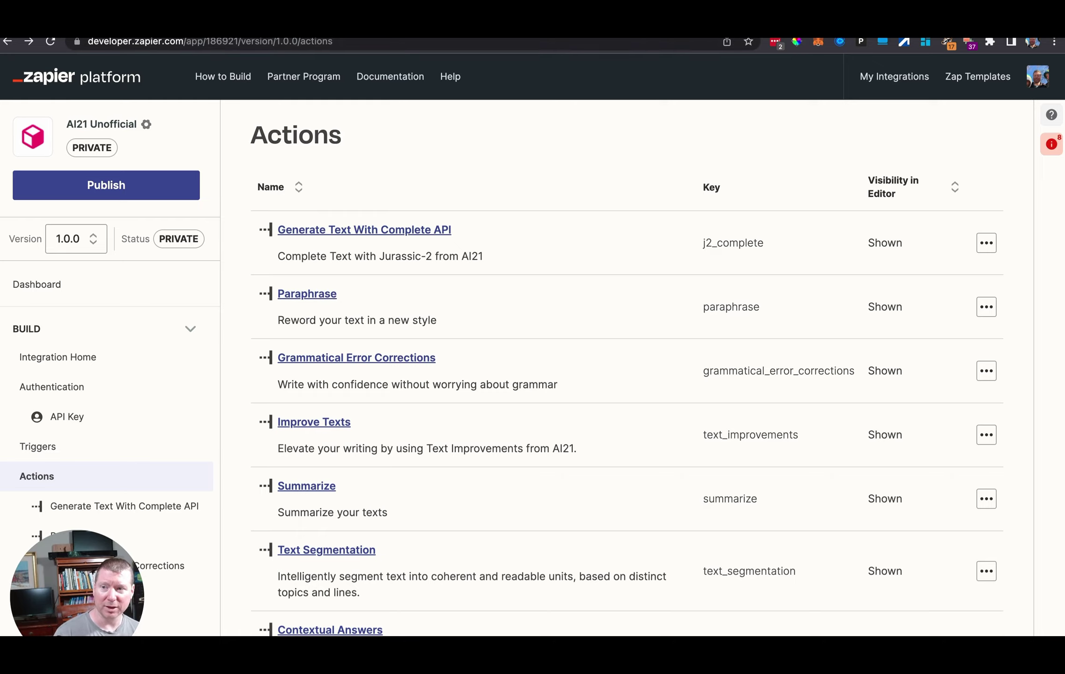
# Step: Switch to the AI21 - Contextual Answers Zap in the Zapier editor and review the filter step's condition
pyautogui.hotkey('ctrl', 'Tab')
pyautogui.scroll(10, 481, 430)
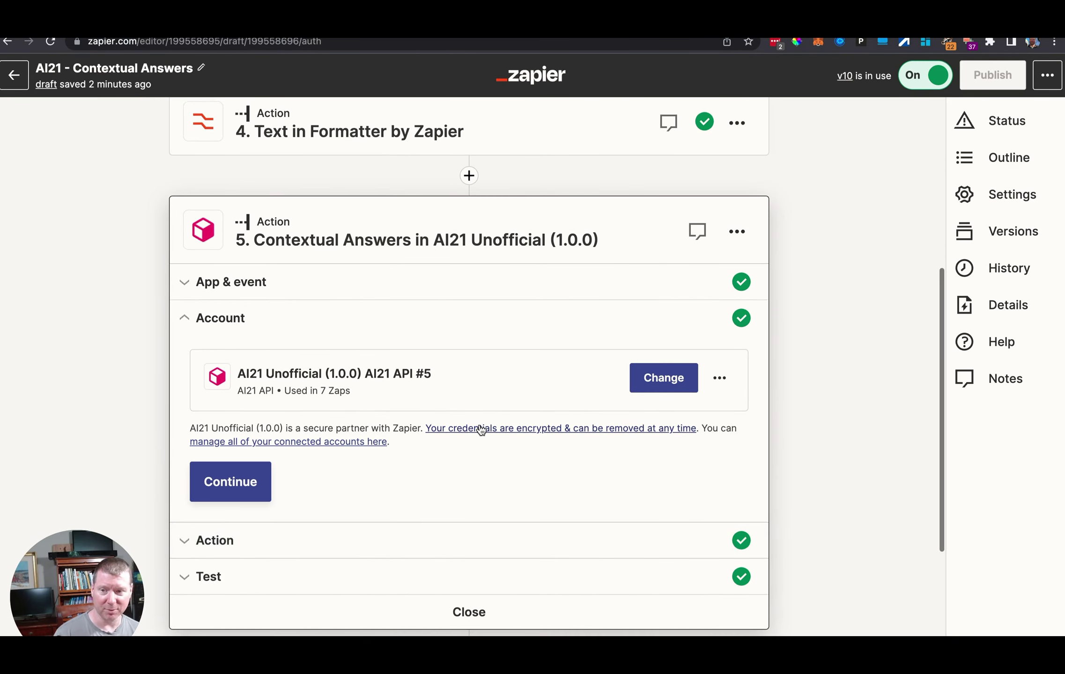
pyautogui.scroll(2, 481, 430)
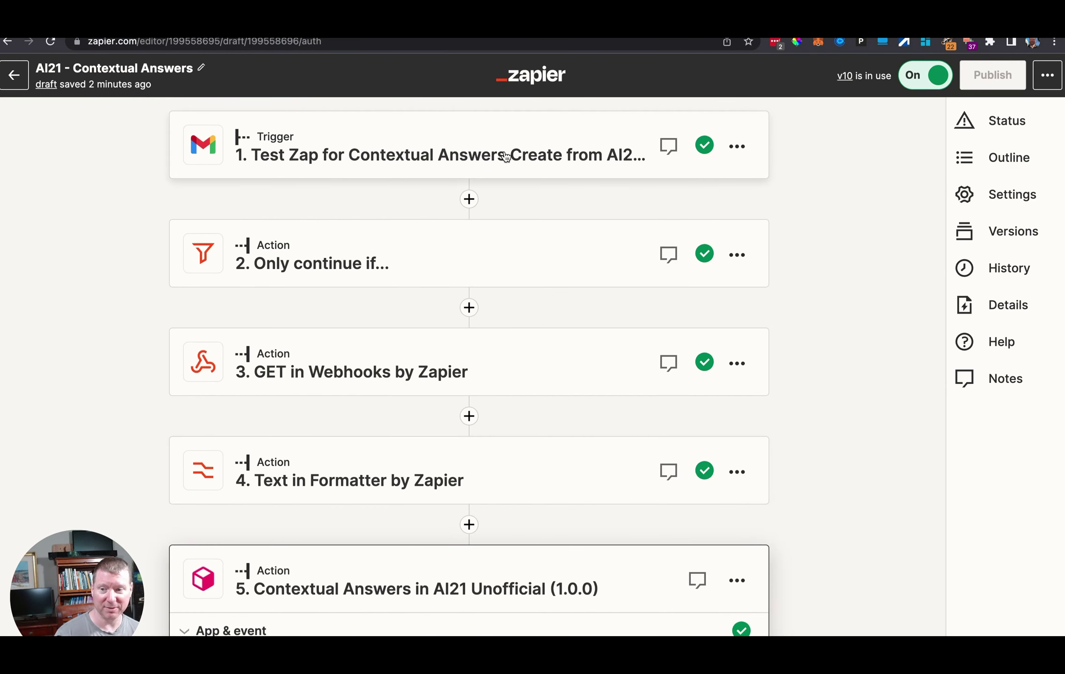
pyautogui.click(463, 275)
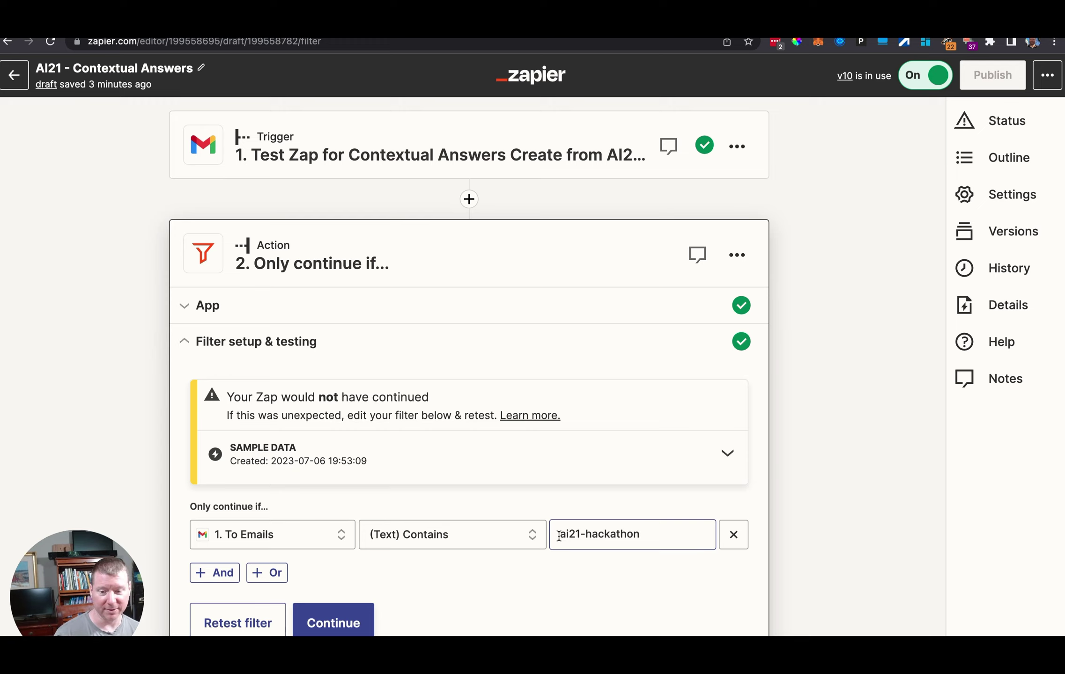
pyautogui.scroll(-10, 700, 542)
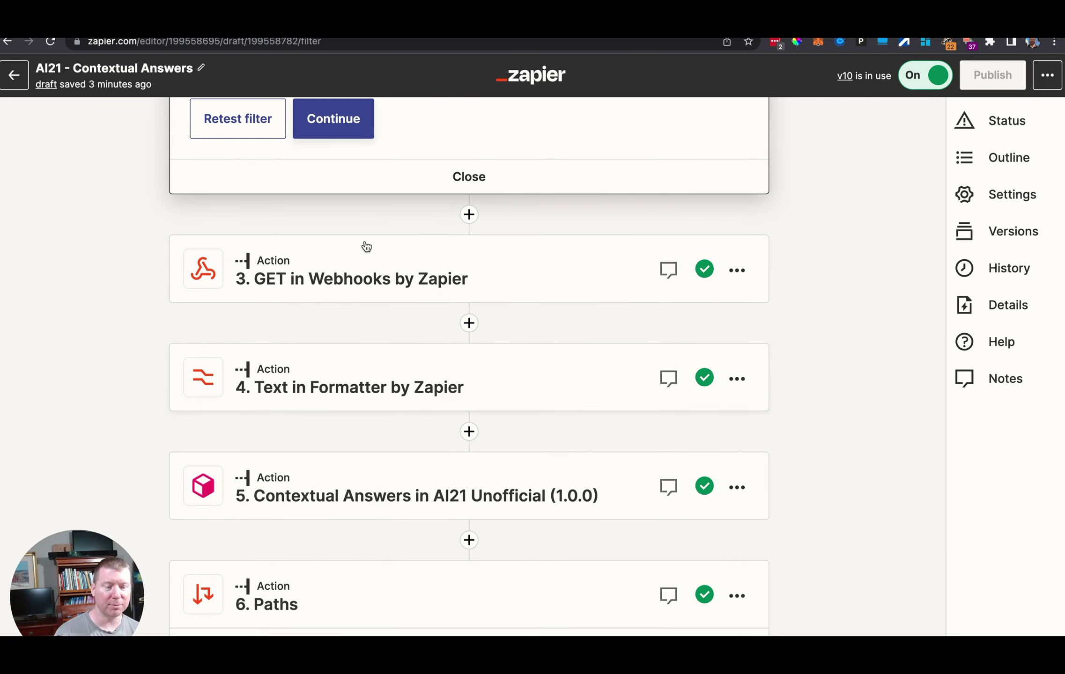
# Step: Review the Webhooks GET, Formatter text and Contextual Answers steps of the Zap
pyautogui.click(506, 265)
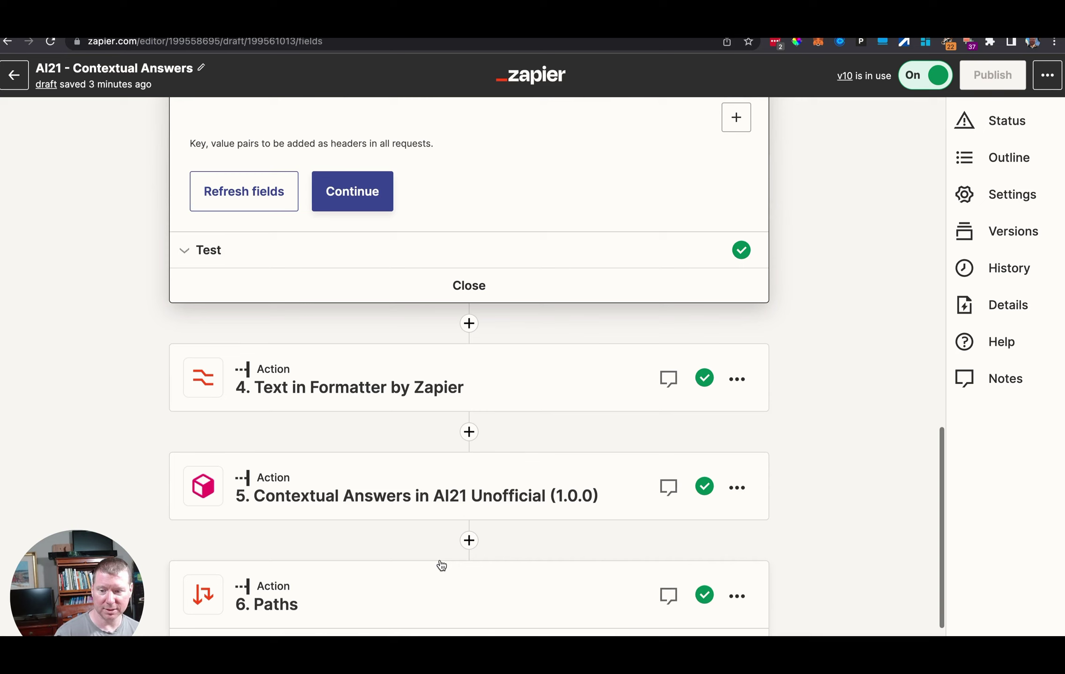
pyautogui.click(472, 397)
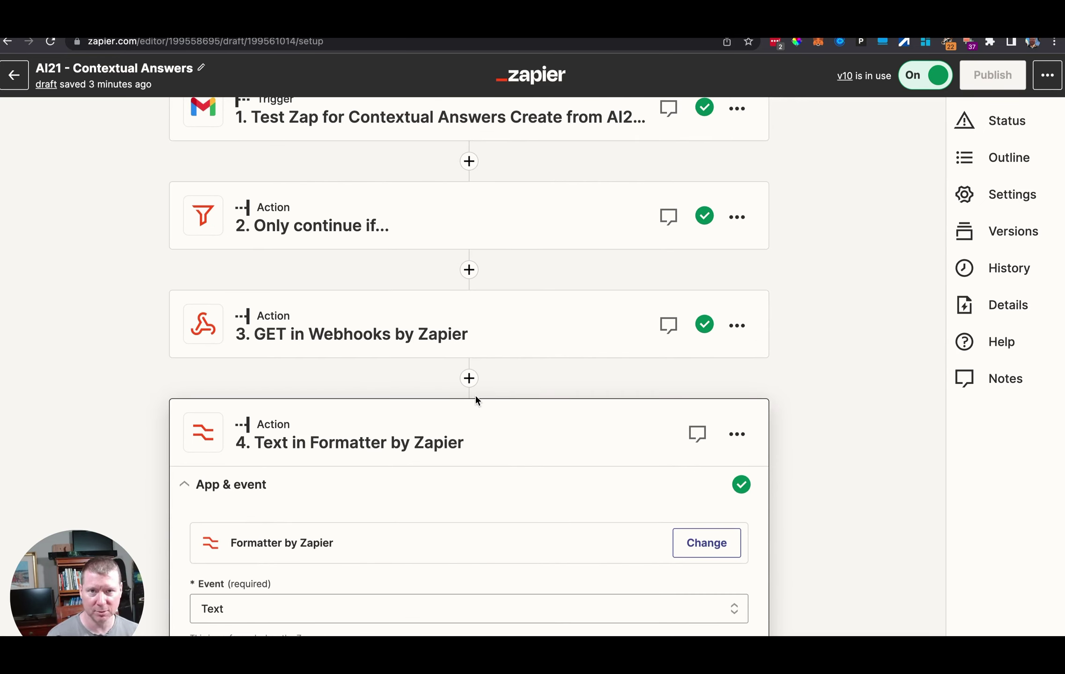
pyautogui.scroll(-10, 475, 395)
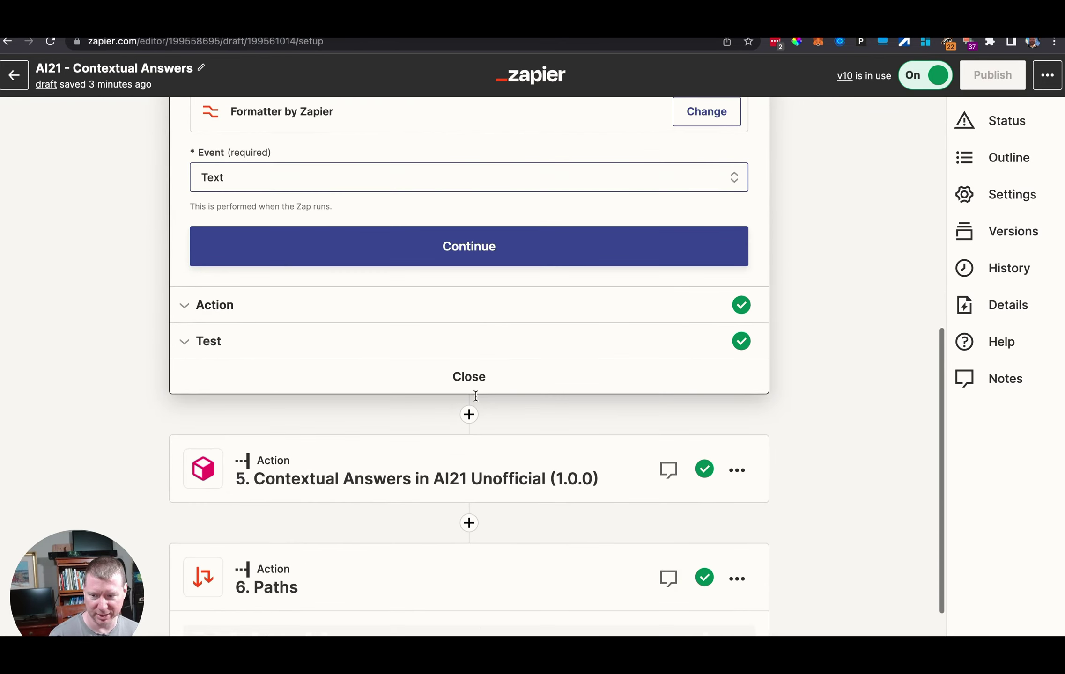
pyautogui.click(477, 398)
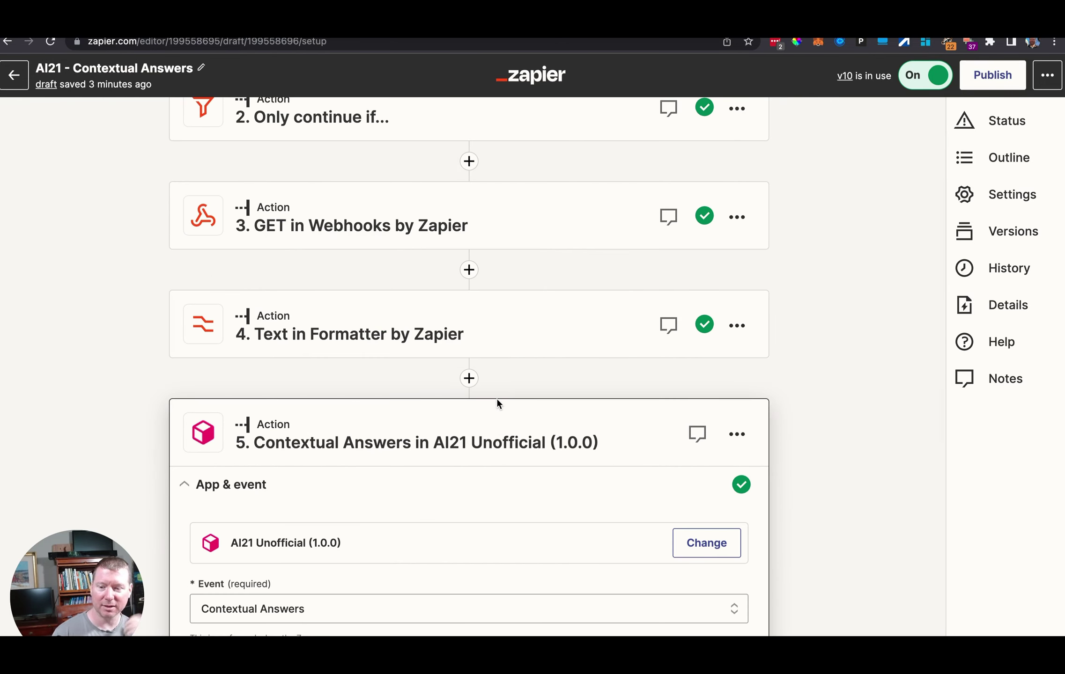
# Step: Insert an action after the Formatter step, search the apps for "ai21" and choose AI21 Unofficial (1.0.0)
pyautogui.click(469, 378)
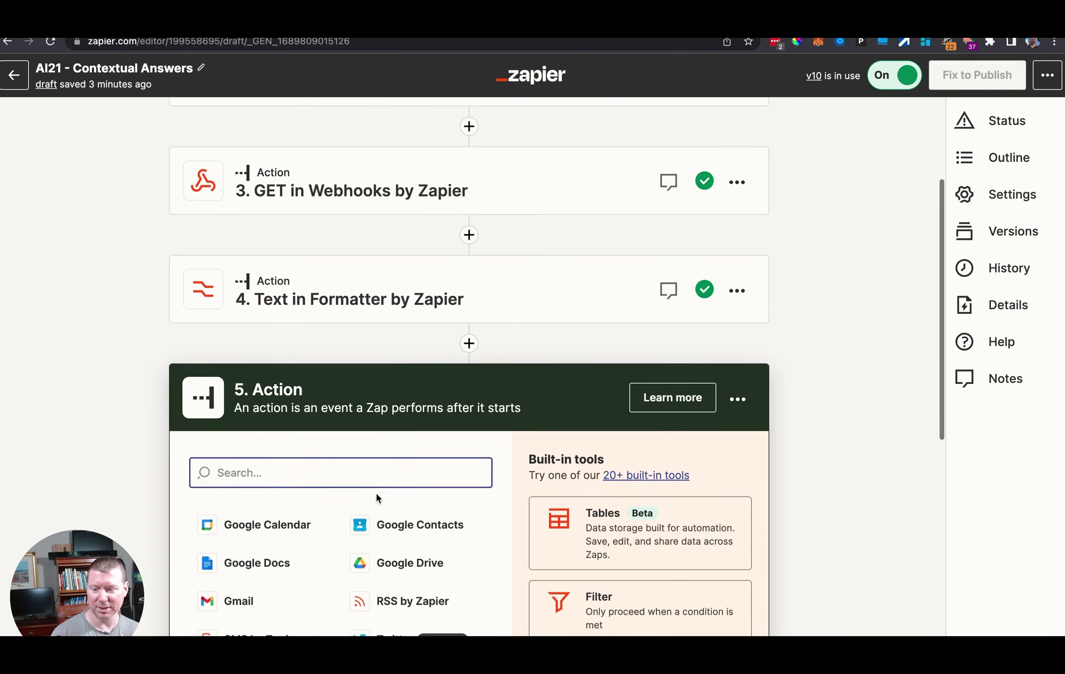
pyautogui.click(373, 363)
pyautogui.write('a')
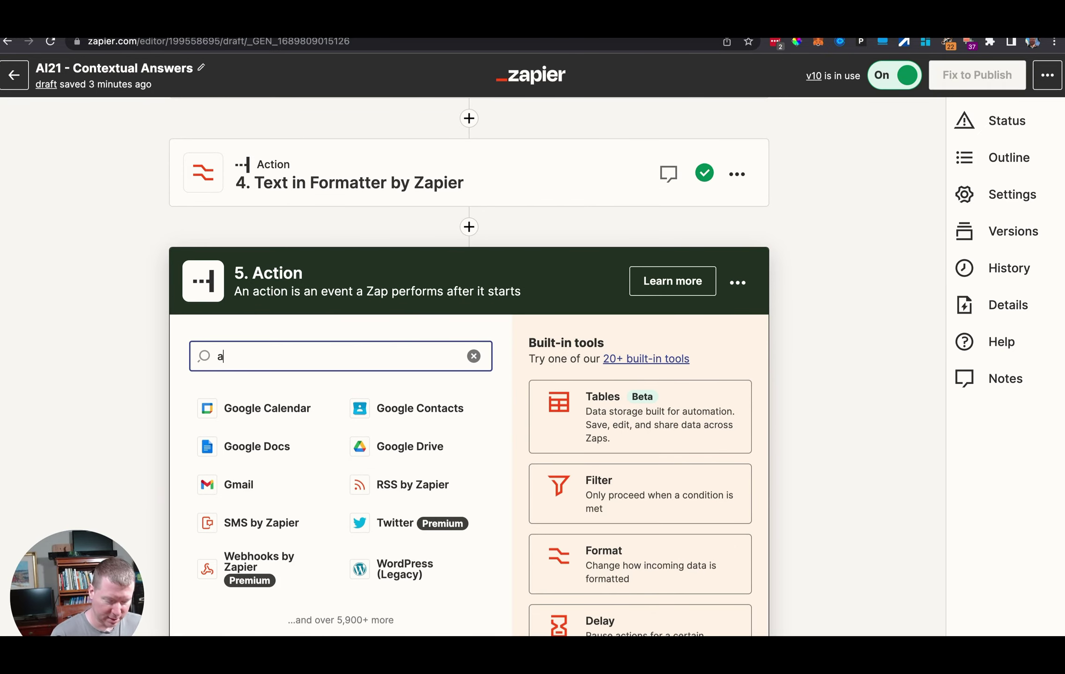
pyautogui.write('i21')
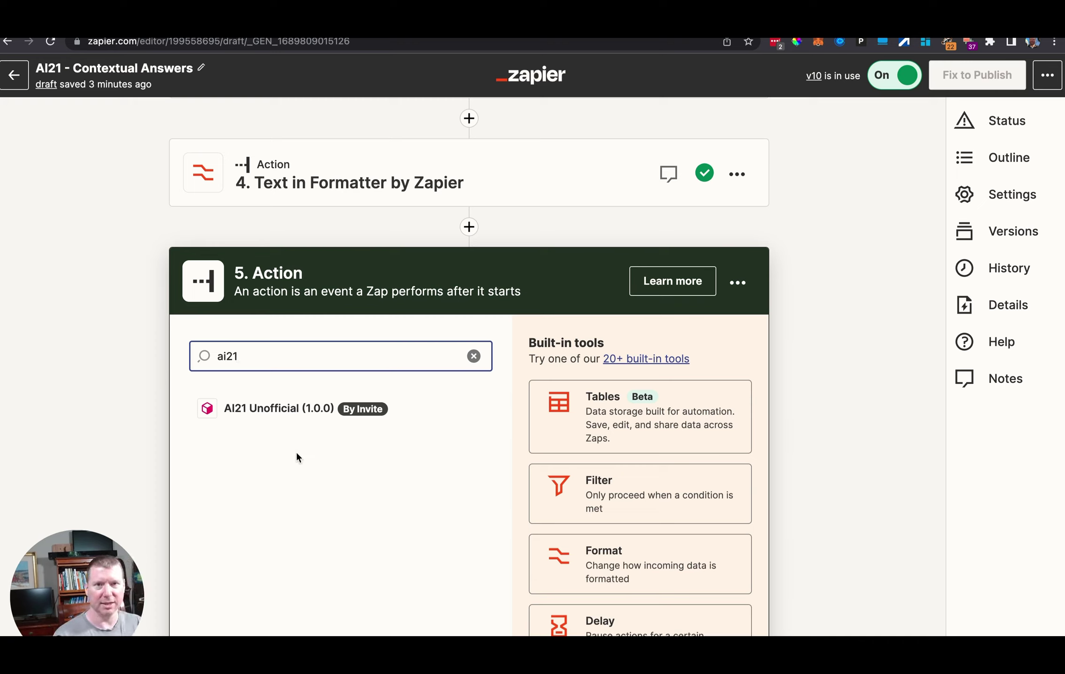
pyautogui.click(279, 408)
pyautogui.click(332, 402)
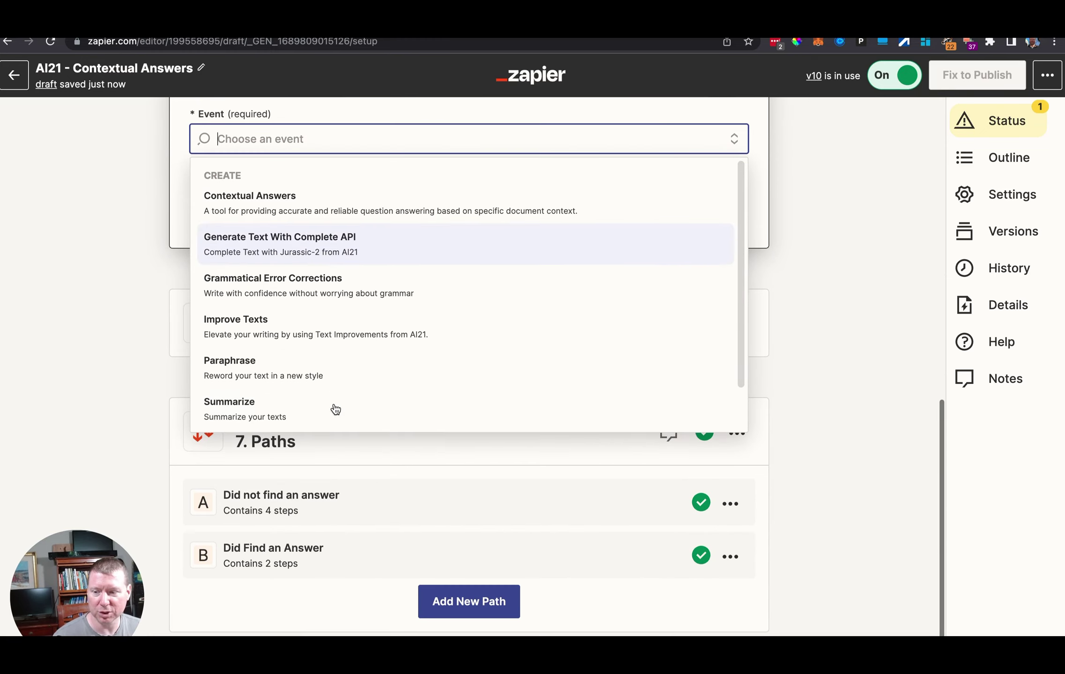
# Step: Browse the events offered by the newly added AI21 Unofficial action and delete that action without choosing an event
pyautogui.scroll(3, 381, 270)
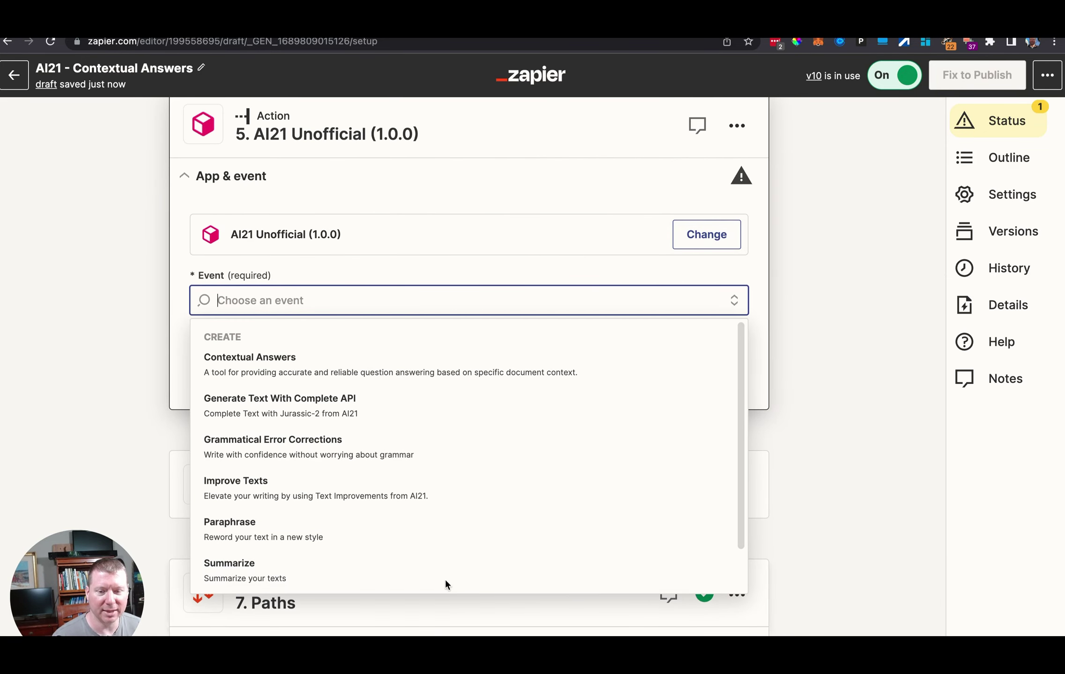
pyautogui.scroll(-1, 418, 455)
pyautogui.scroll(-1, 409, 496)
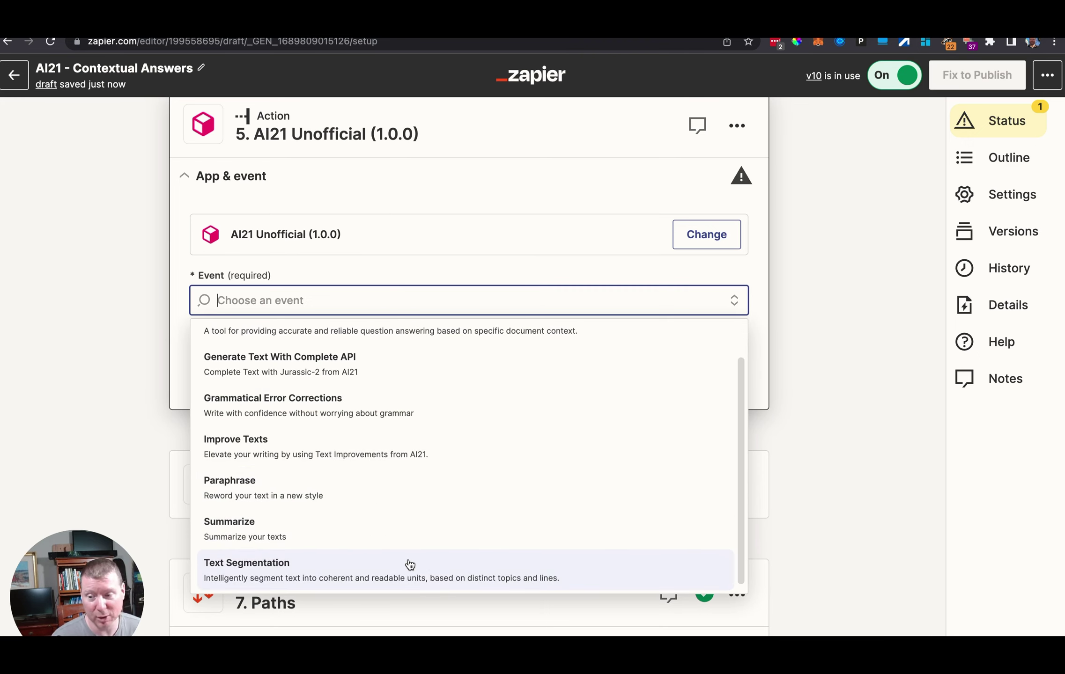
pyautogui.scroll(2, 458, 421)
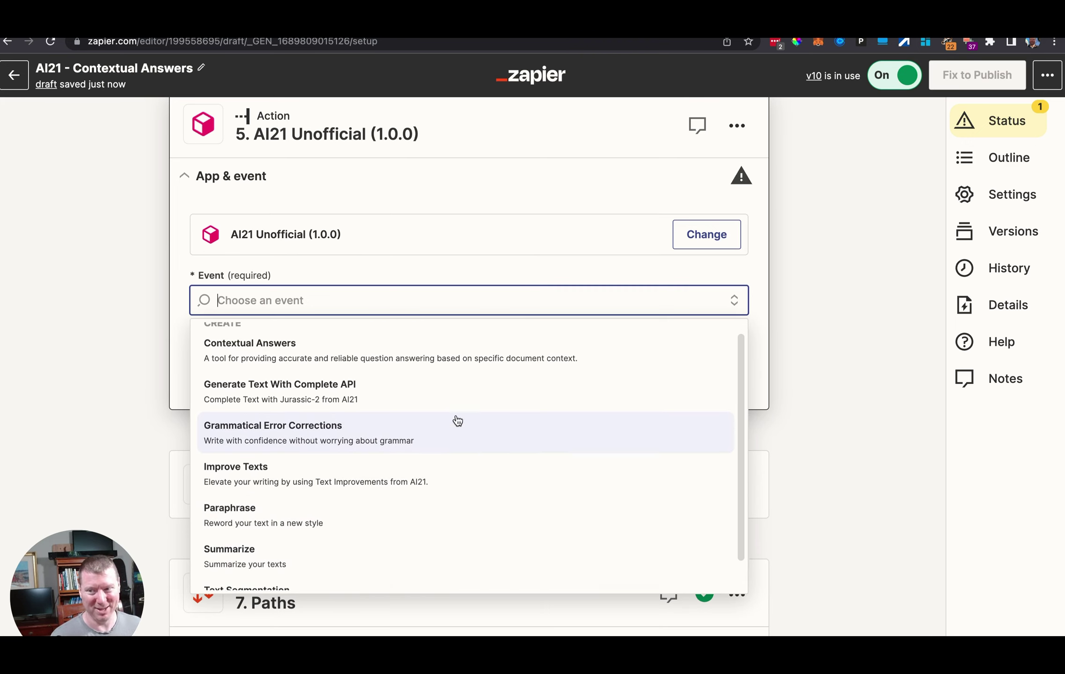
pyautogui.click(737, 126)
# Step: Open the "Did not find an answer" path and review its rule on the step 5 answer
pyautogui.scroll(-4, 359, 423)
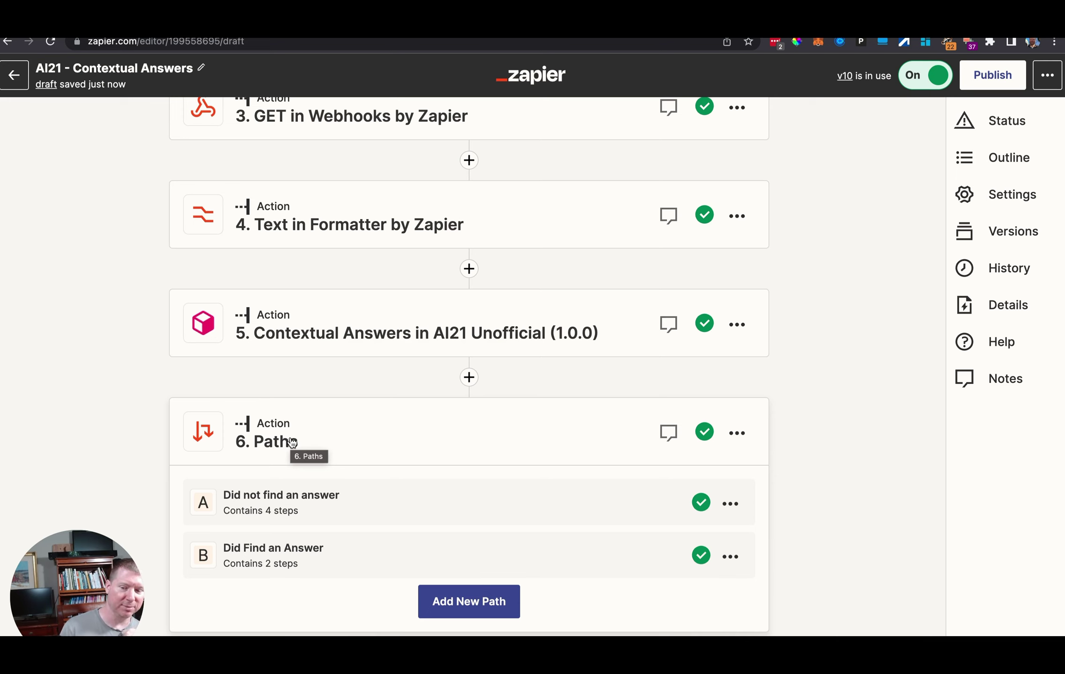
pyautogui.click(289, 511)
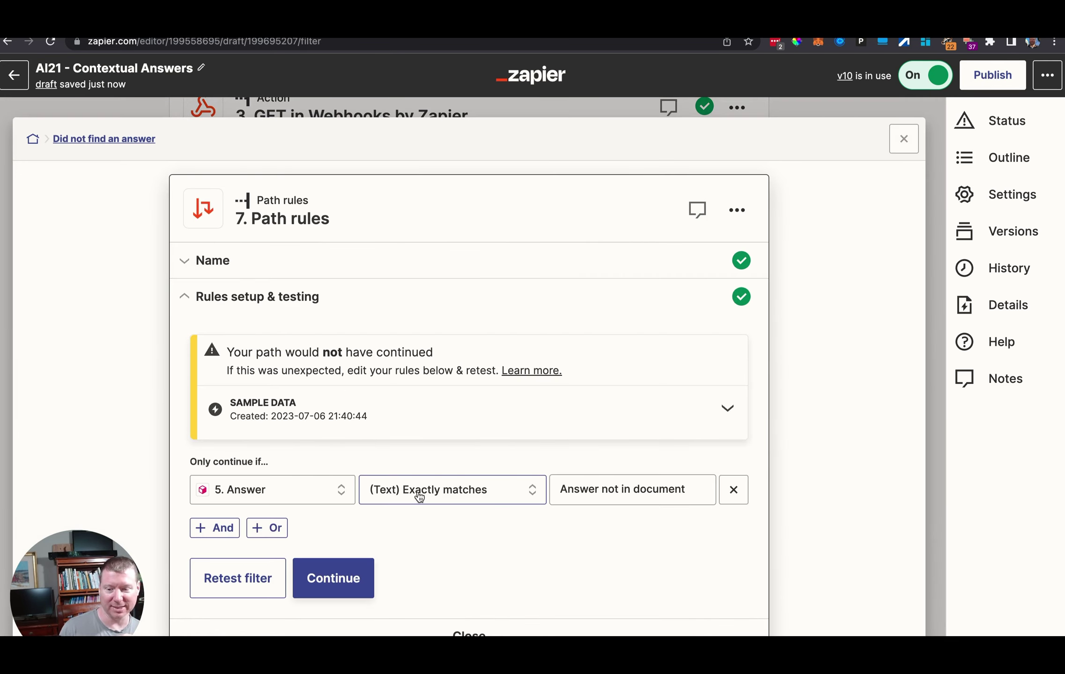
pyautogui.scroll(-10, 463, 497)
# Step: Review the body of the path's first email step and the actions after it, and close the path to return to the Zap's start
pyautogui.click(312, 509)
pyautogui.scroll(-10, 311, 509)
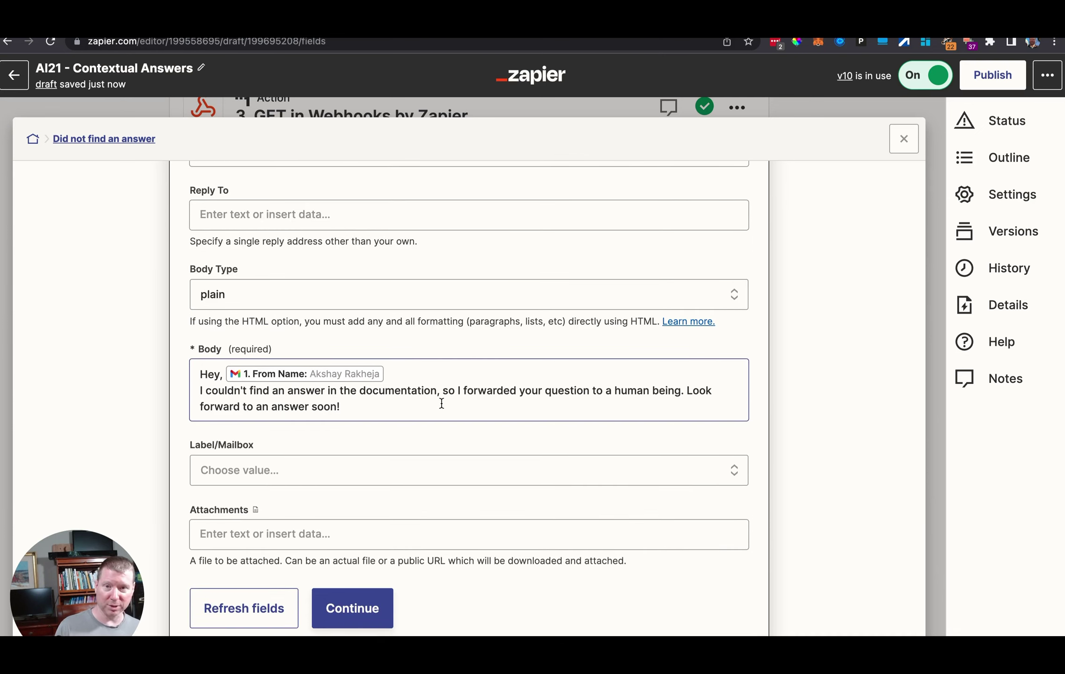
pyautogui.scroll(-7, 441, 404)
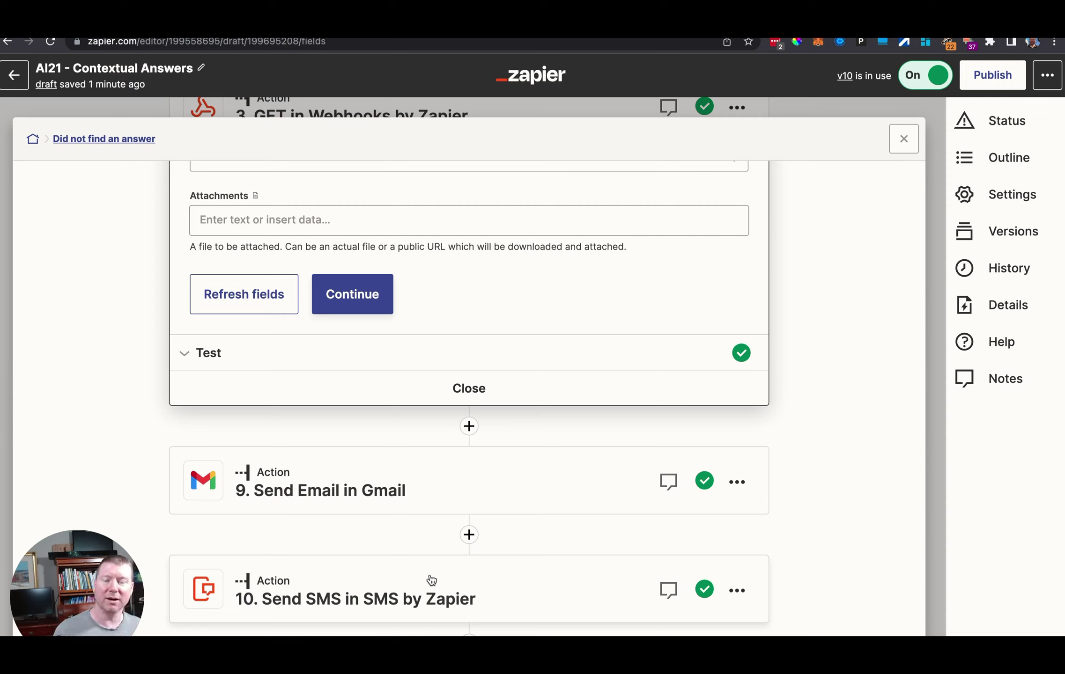
pyautogui.click(904, 139)
pyautogui.scroll(5, 528, 425)
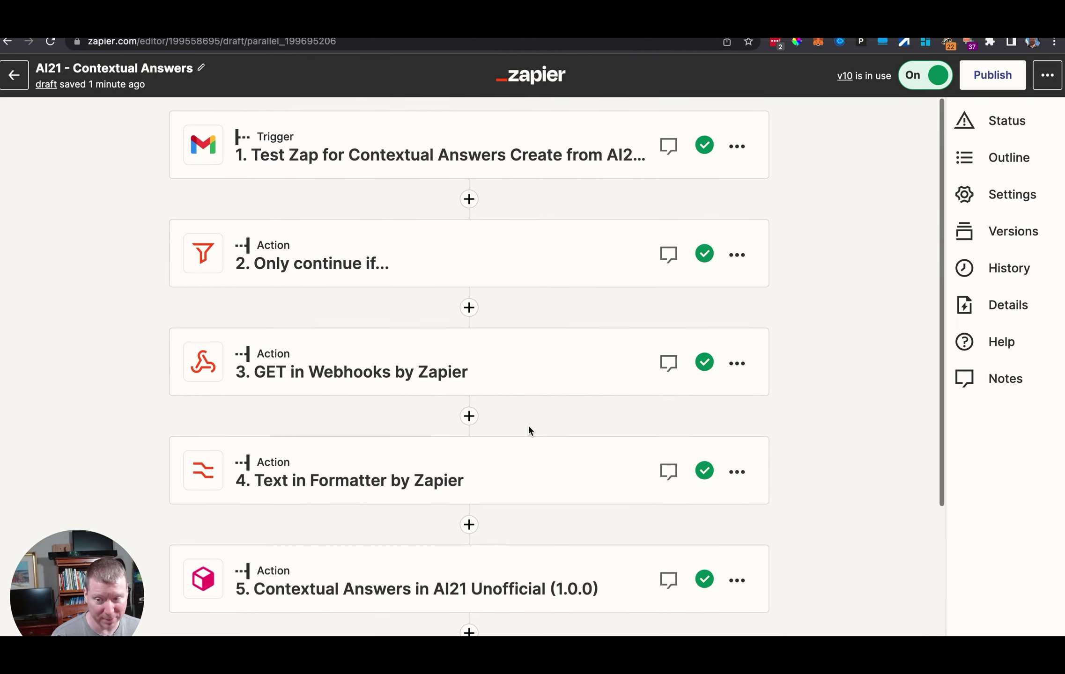